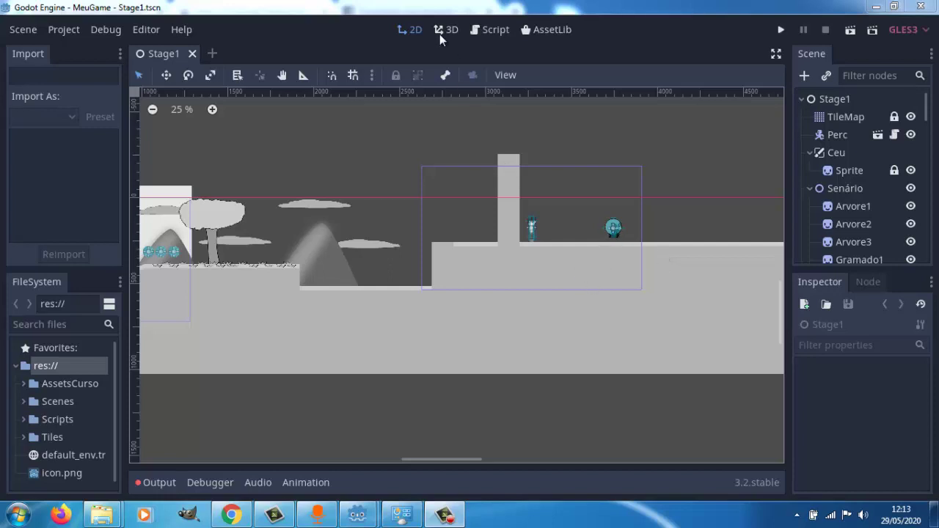
- Compare the Android Studio and java.com download pages in Chrome, then minimize the browser
left_click(231, 516)
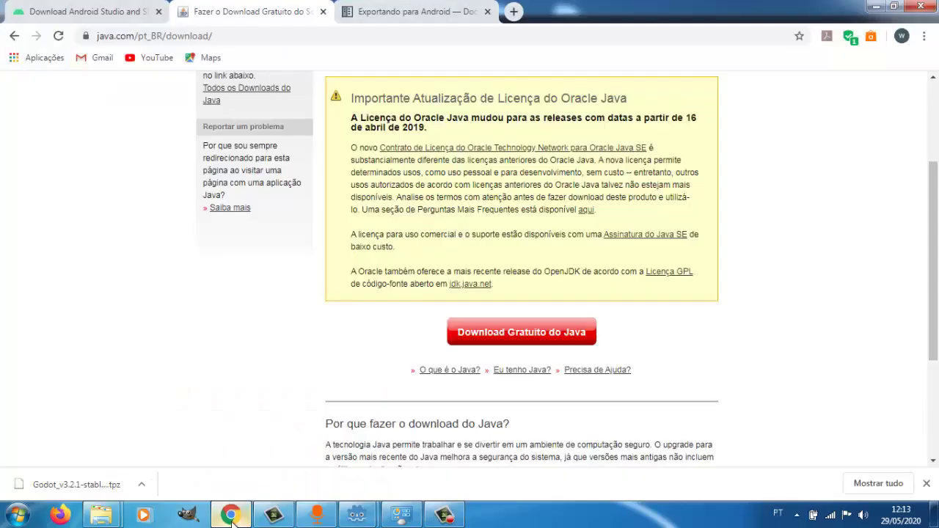
left_click(42, 8)
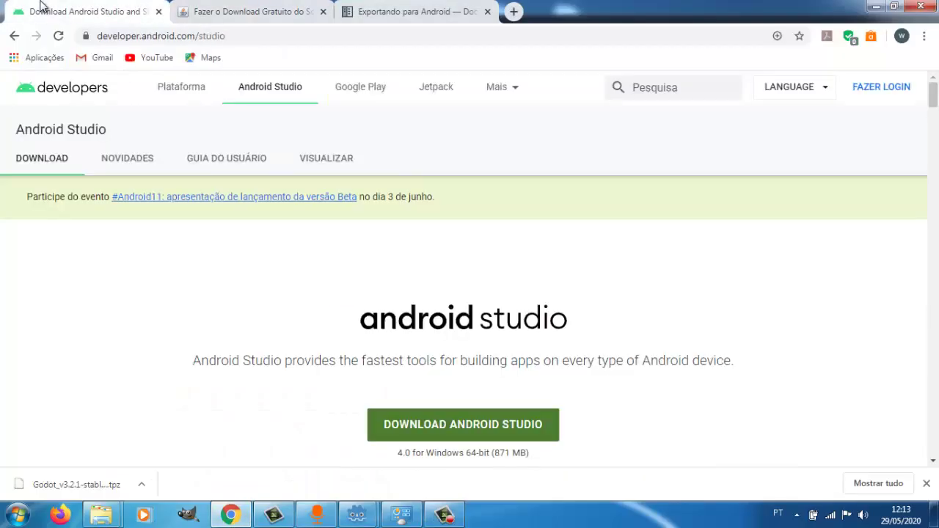
left_click(230, 12)
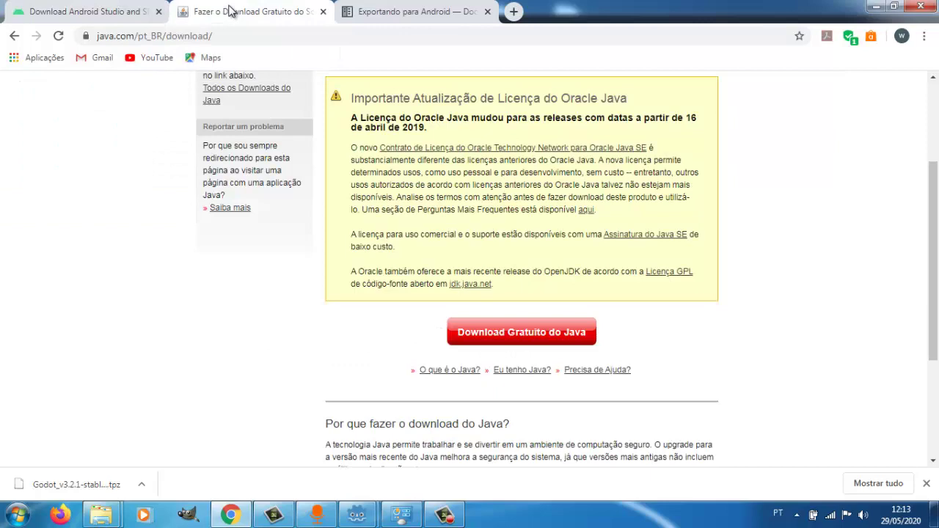
left_click(53, 8)
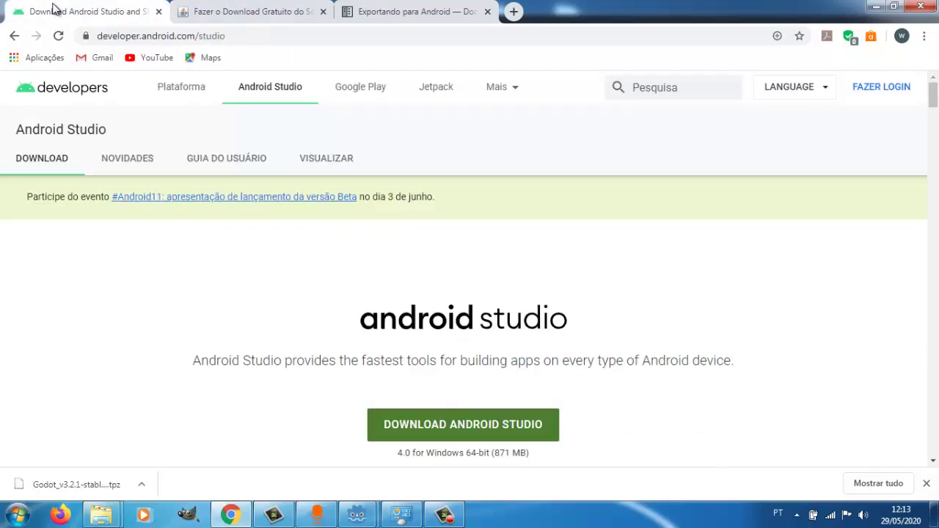
left_click(206, 9)
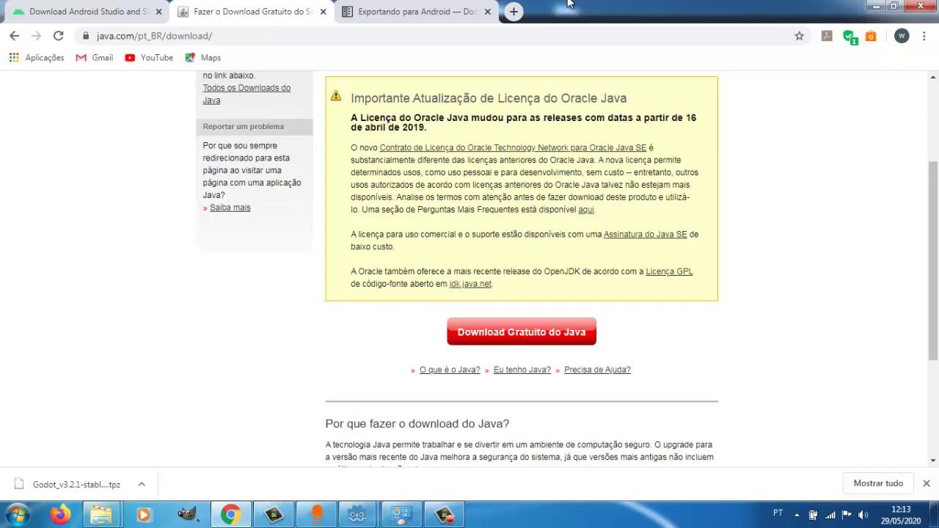
left_click(878, 8)
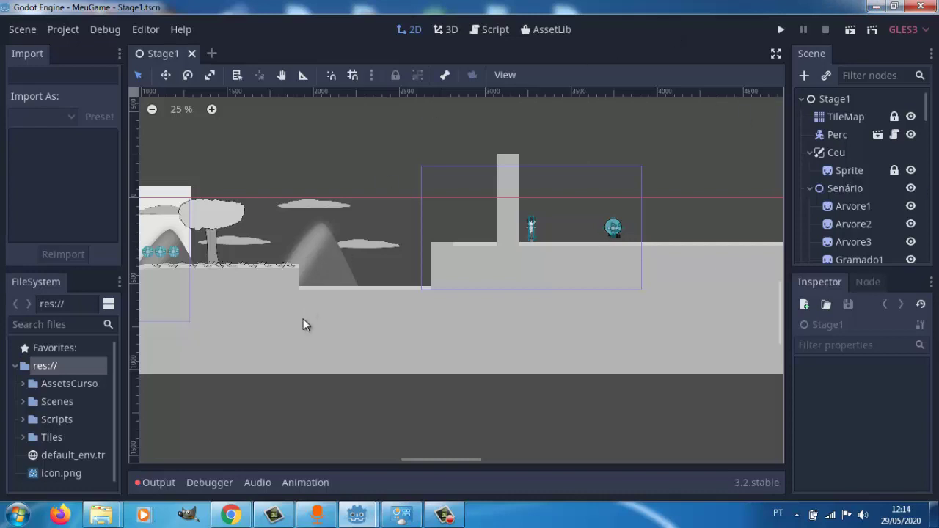
mouse_move(96, 521)
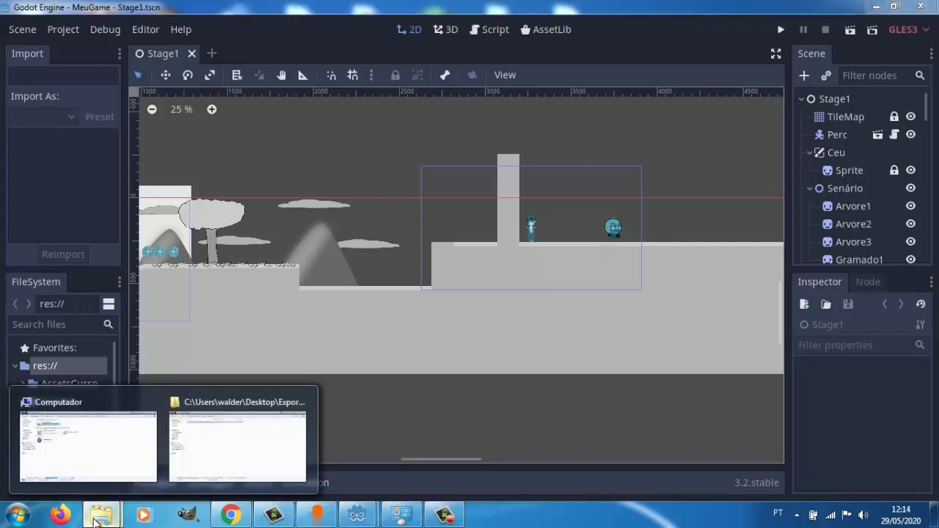
- Bring the Computador window forward and navigate to the Disco Local (C:) drive
mouse_move(92, 475)
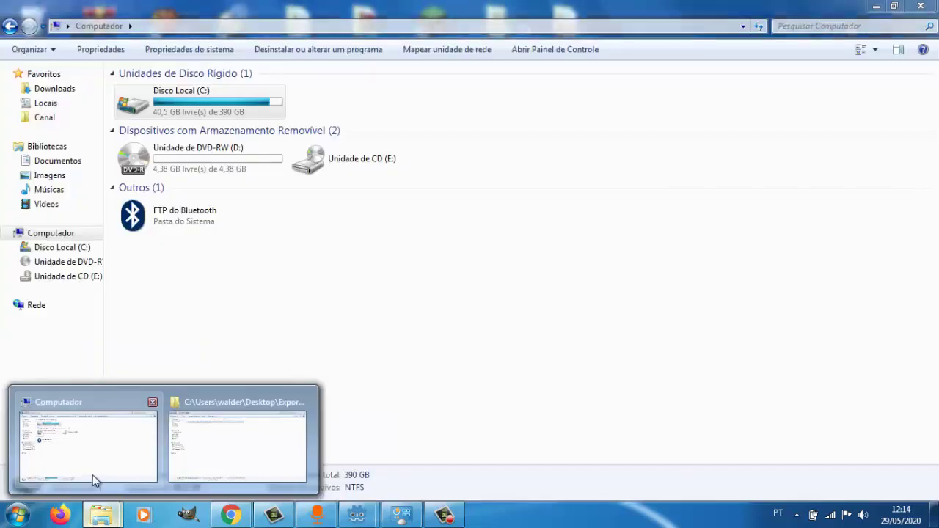
left_click(93, 474)
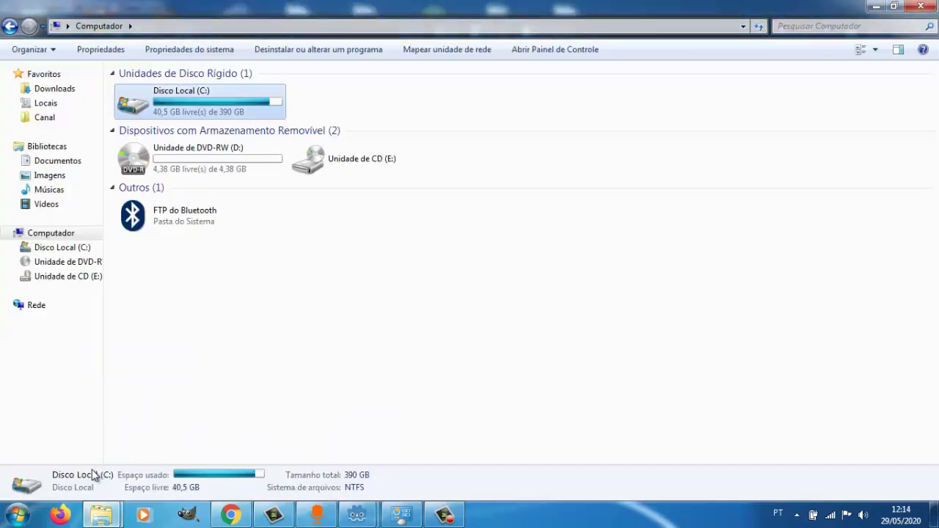
left_click(9, 27)
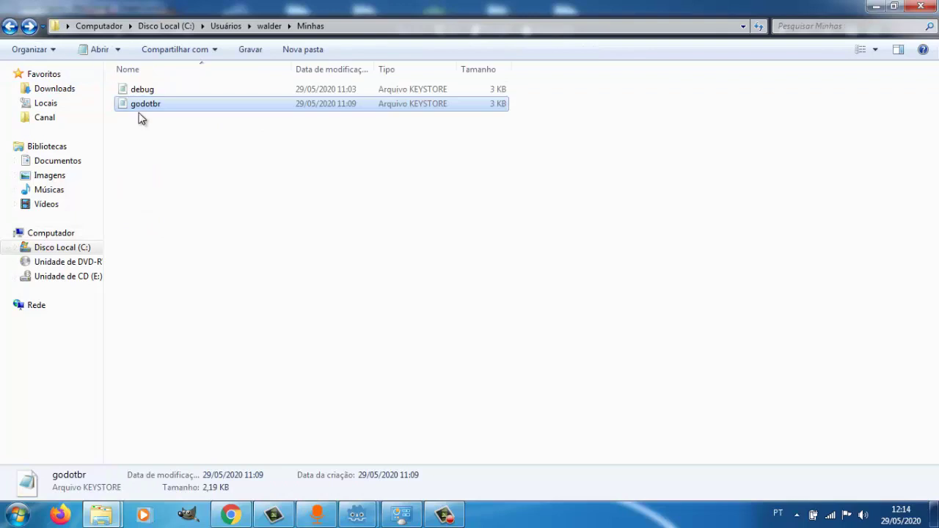
left_click(24, 27)
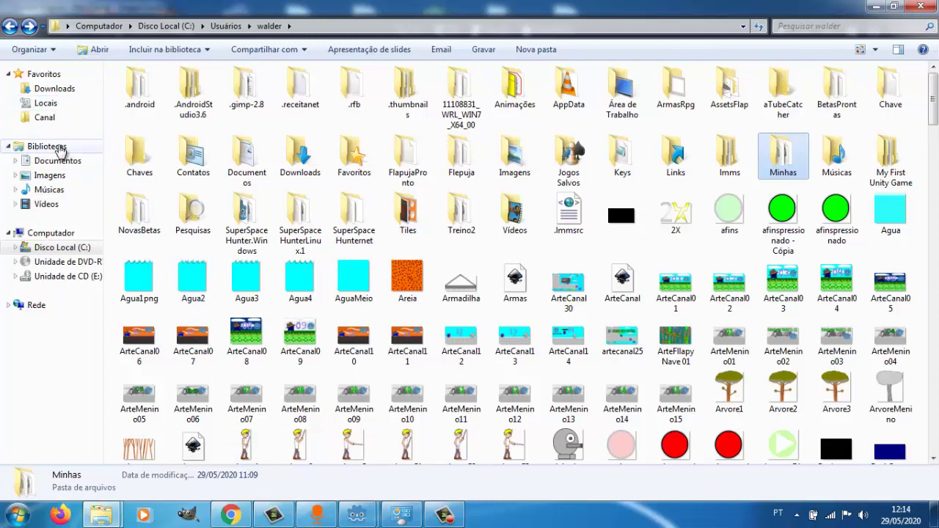
left_click(62, 250)
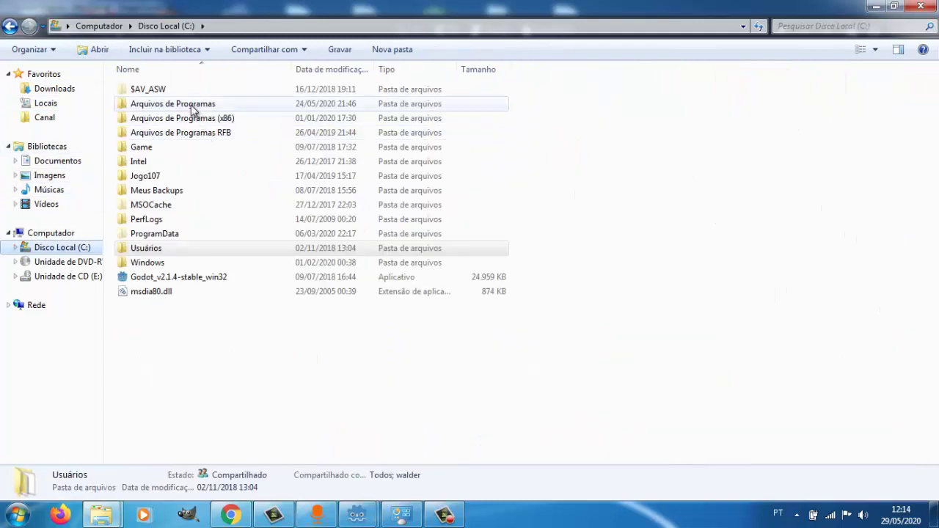
- Open Arquivos de Programas\Java\jdk1.8.0_191\bin, where jarsigner lives
double_click(190, 107)
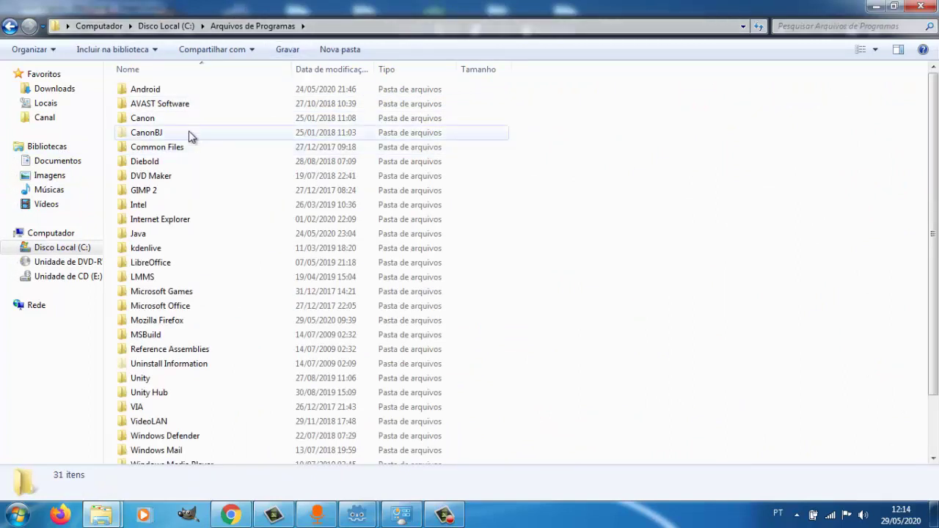
double_click(145, 233)
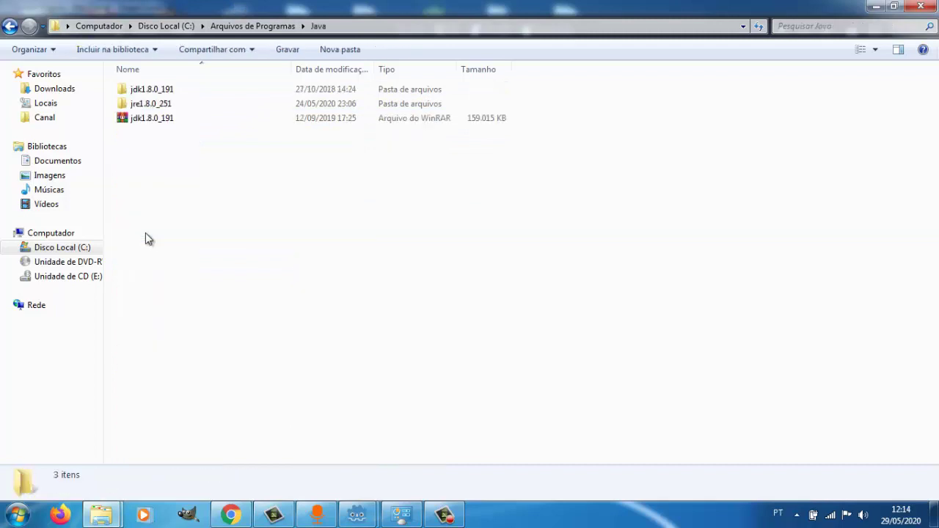
double_click(137, 91)
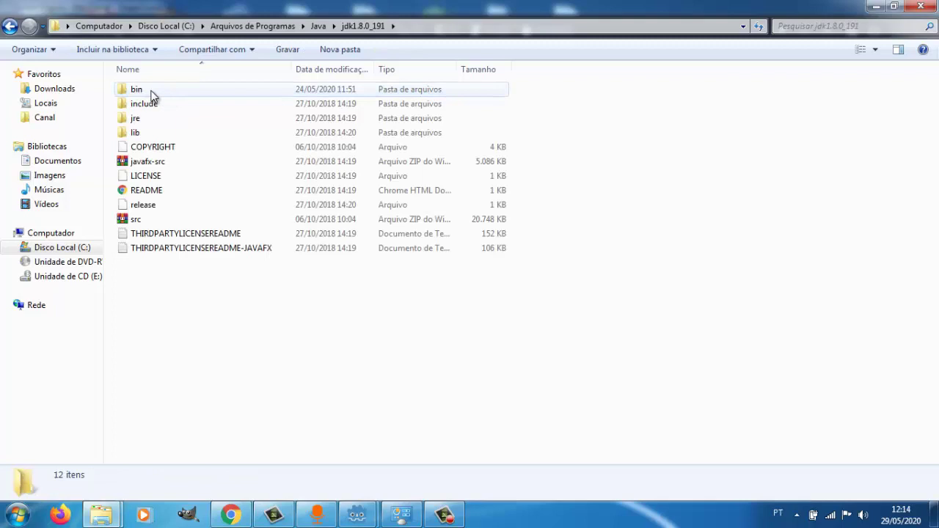
double_click(152, 94)
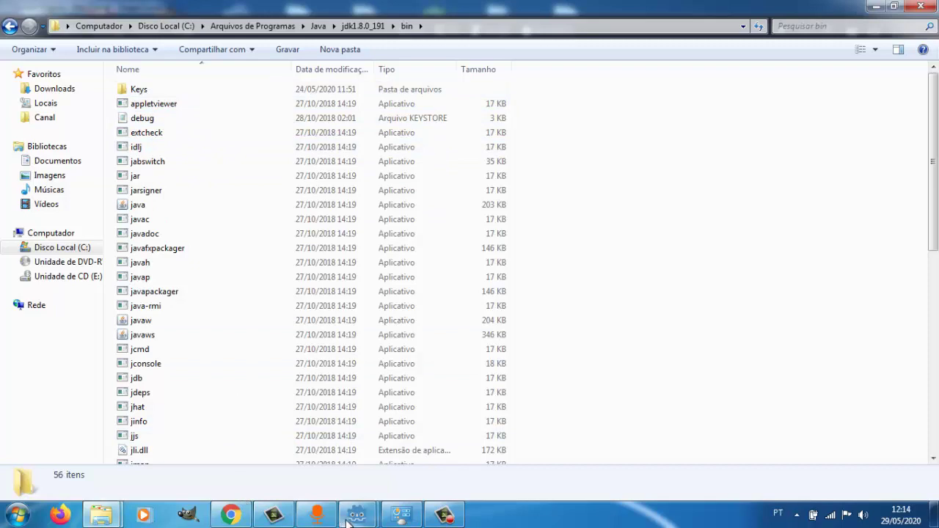
- Return to Godot and open Editor Settings from the Editor menu to the Export > Android options
mouse_move(357, 515)
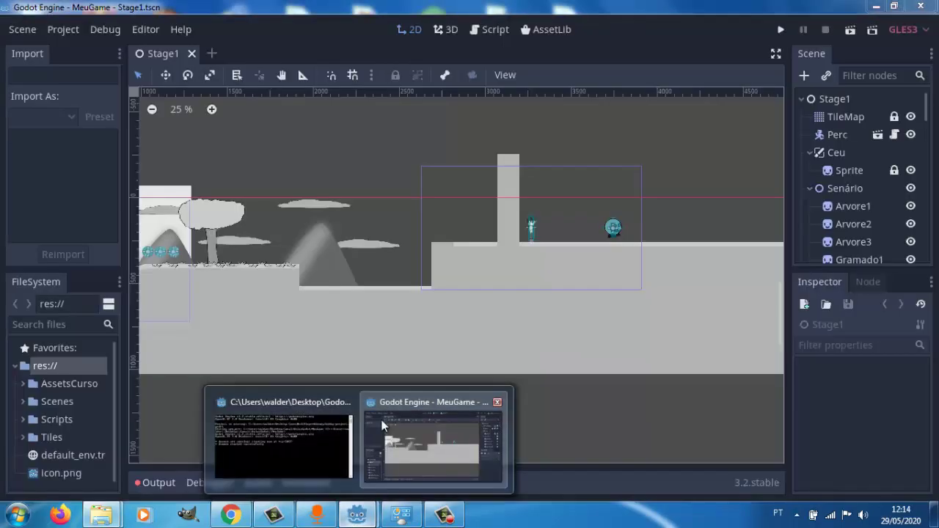
left_click(382, 420)
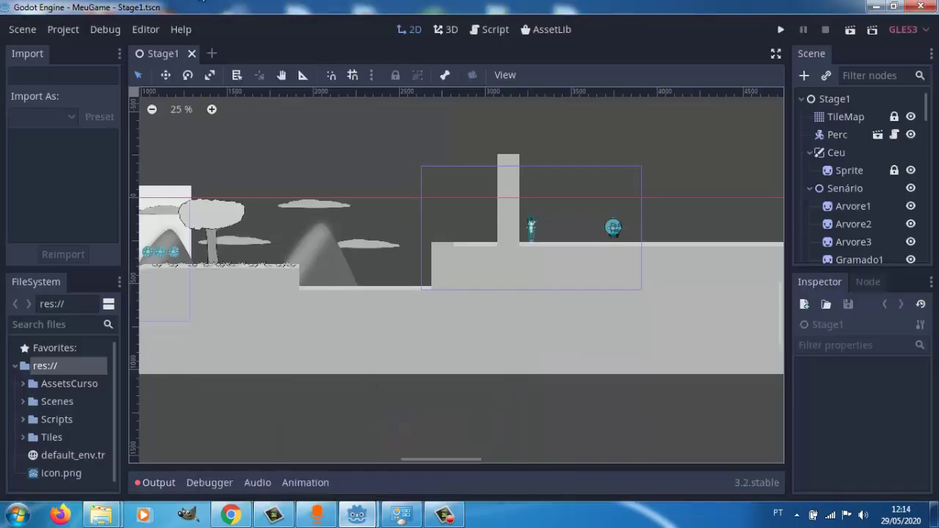
left_click(59, 28)
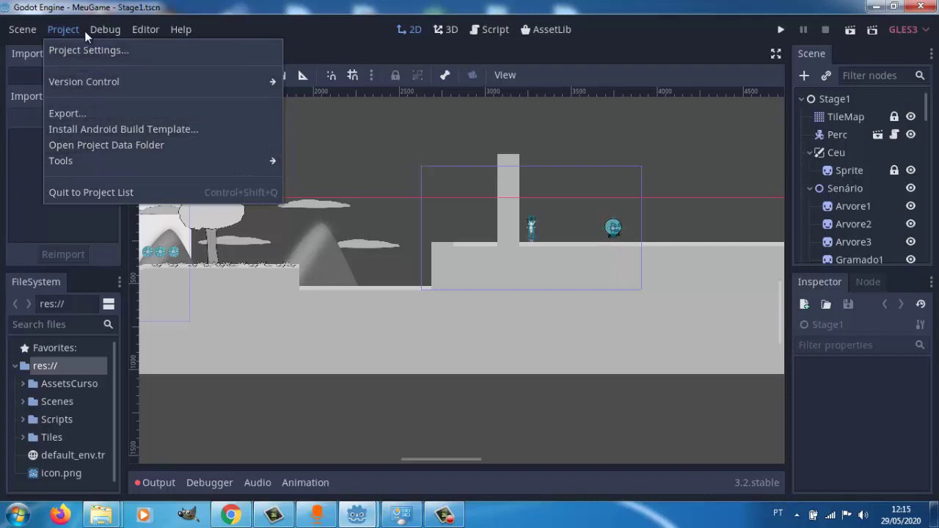
mouse_move(93, 31)
mouse_move(133, 29)
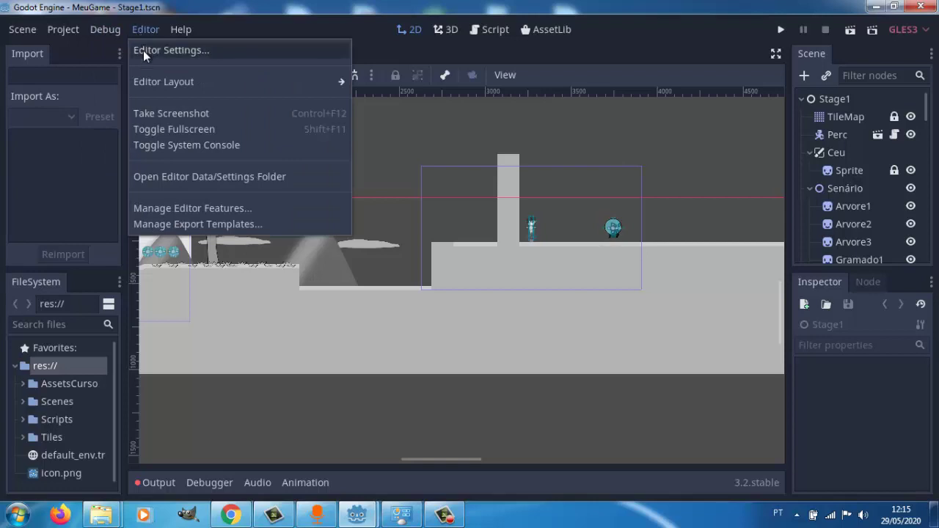
left_click(143, 50)
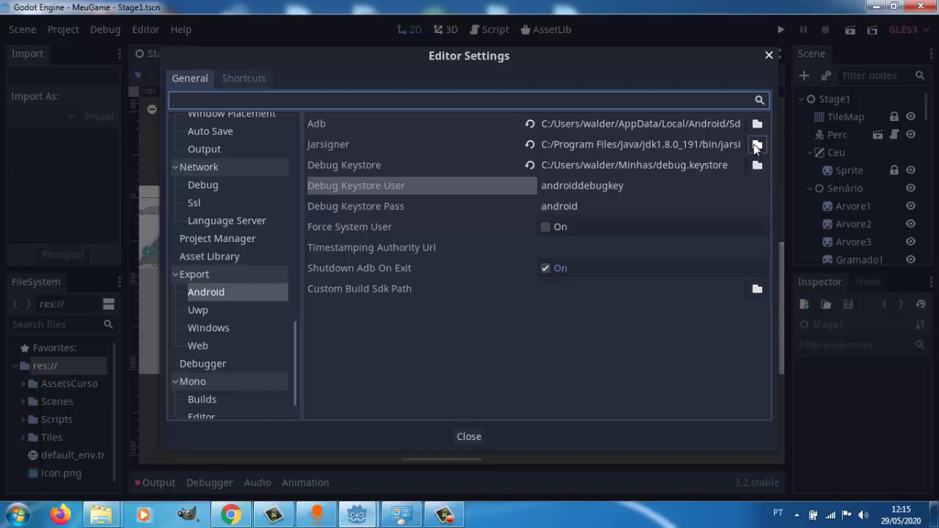
- Set the Jarsigner path to C:/Program Files/Java/jdk1.8.0_191/bin/jarsigner.exe
left_click(757, 145)
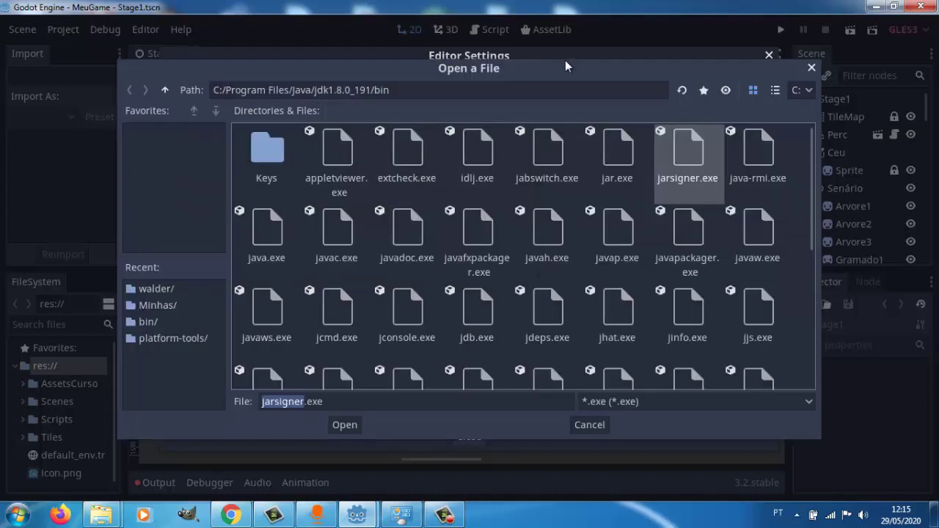
left_click(169, 89)
left_click(166, 89)
left_click(166, 90)
left_click(166, 90)
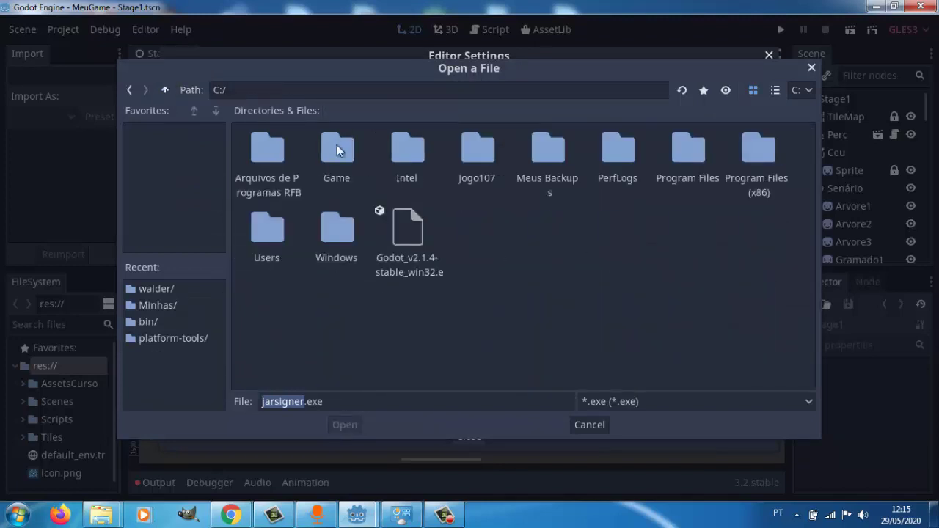
double_click(683, 161)
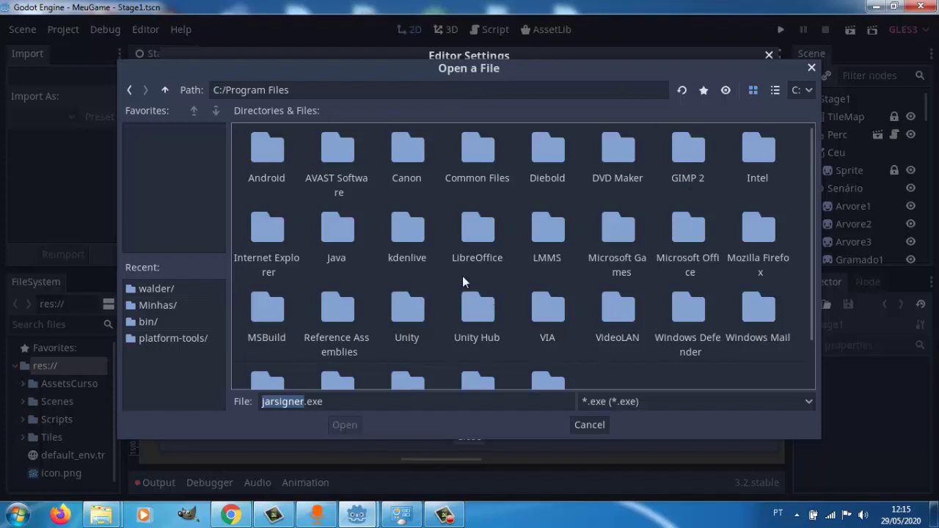
double_click(340, 238)
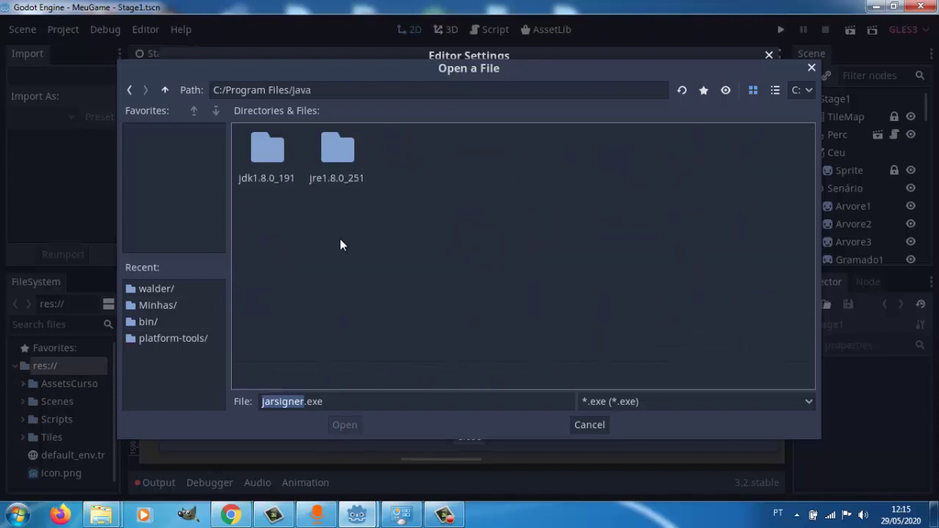
double_click(275, 158)
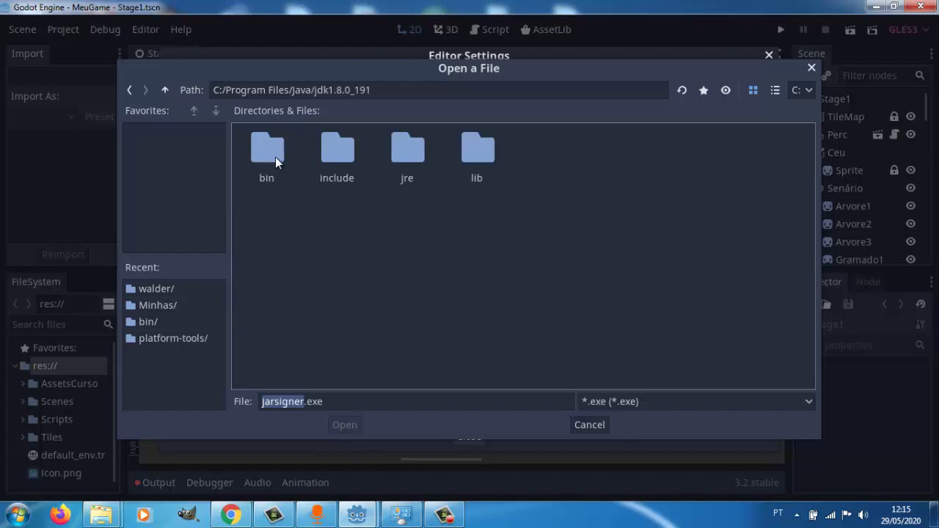
double_click(268, 154)
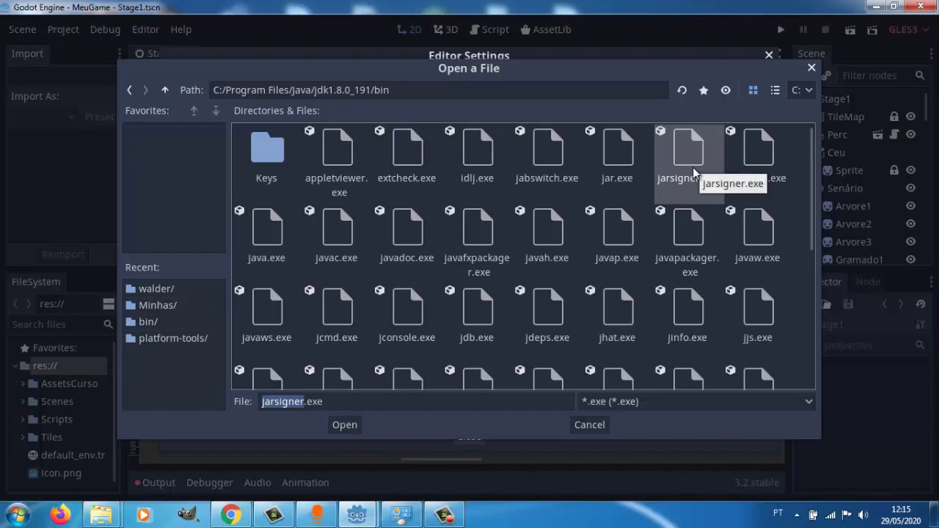
left_click(345, 425)
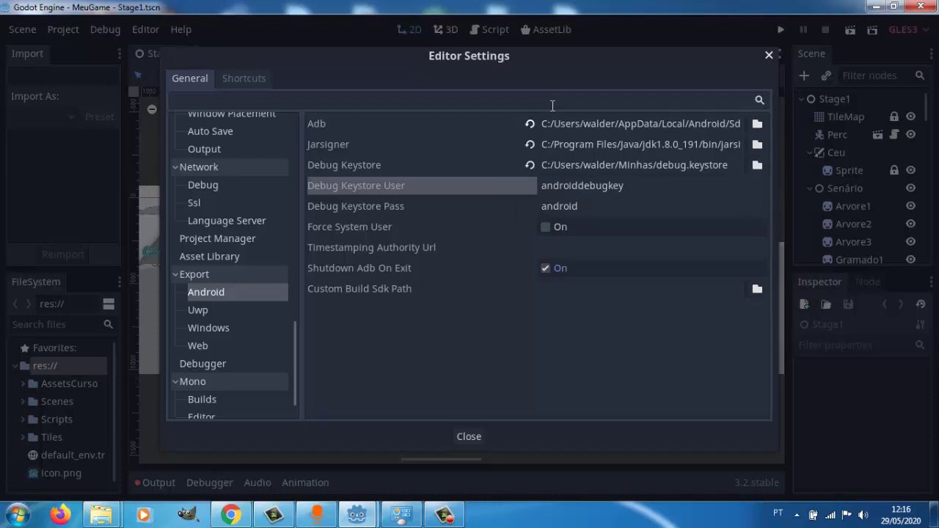
- Check the full Adb path value, then close Editor Settings
left_click(567, 123)
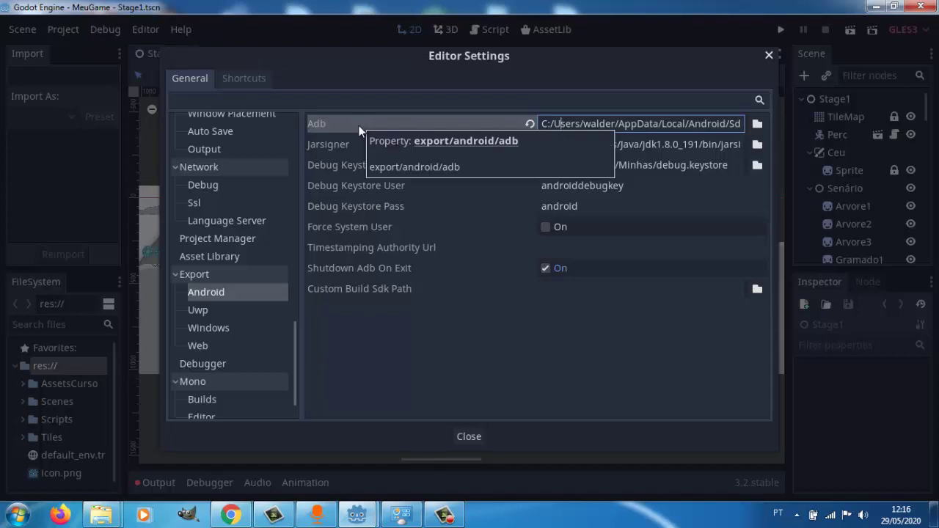
left_click(771, 55)
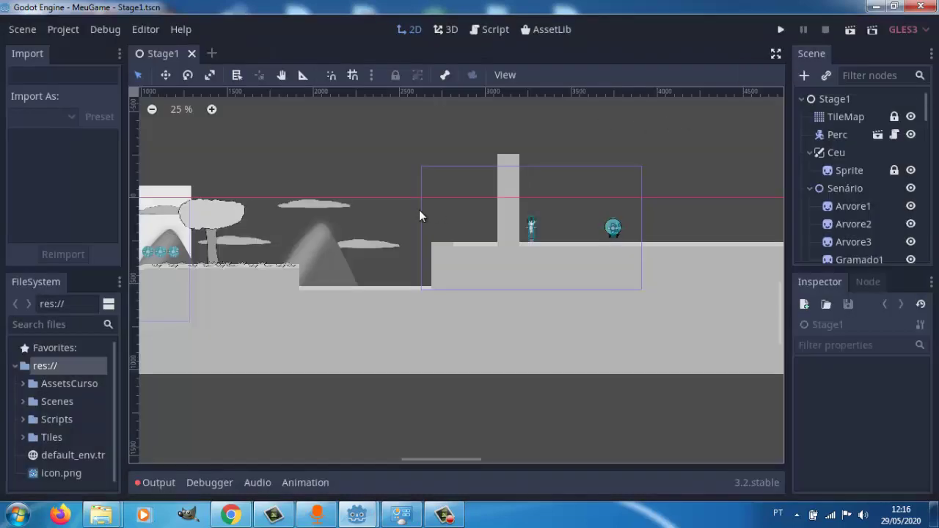
mouse_move(101, 515)
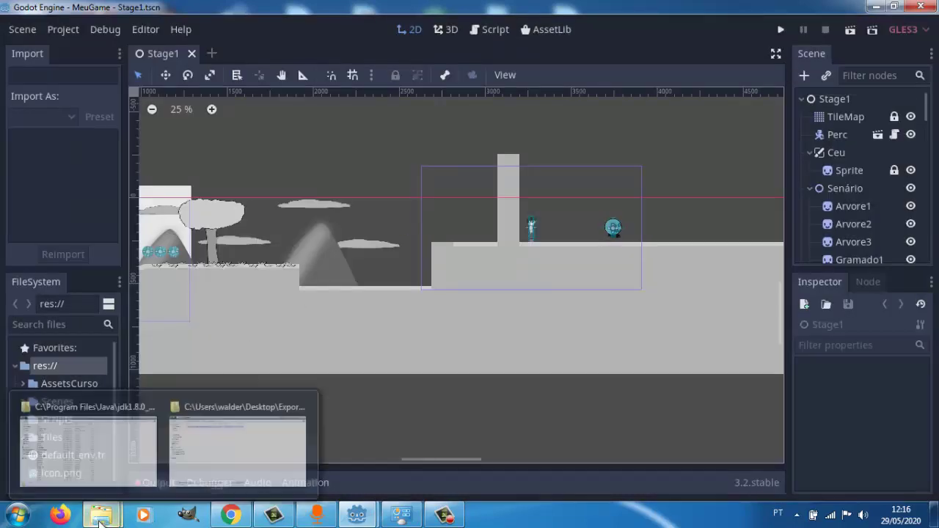
left_click(18, 515)
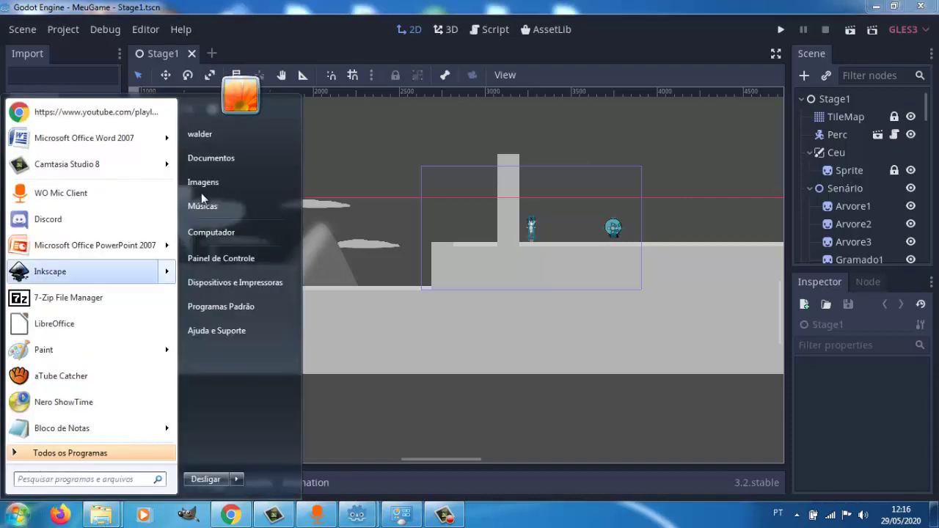
- Open the user's home folder from the Start menu and select the AppData folder
left_click(213, 140)
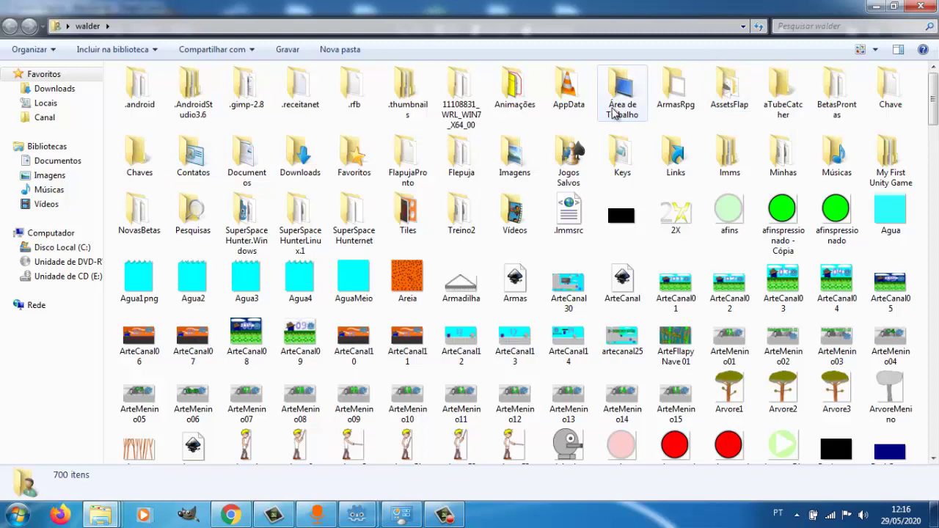
mouse_move(615, 111)
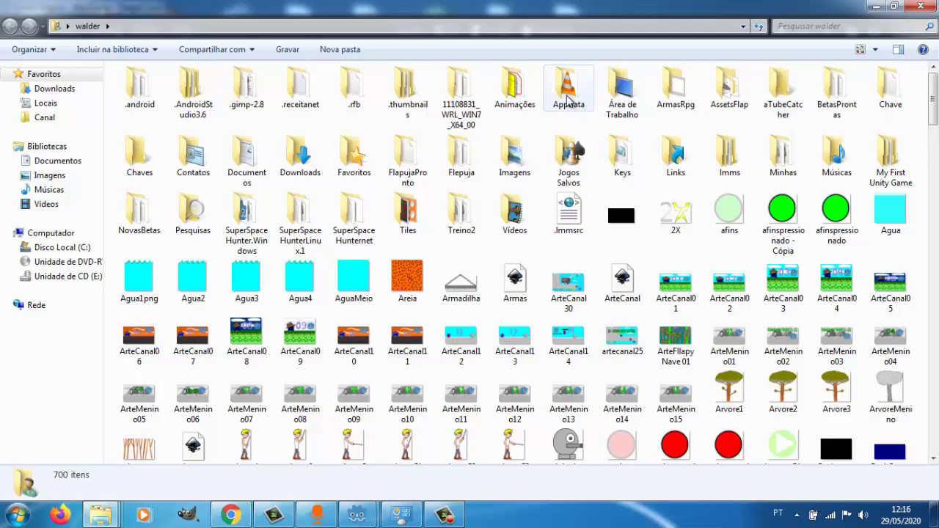
mouse_move(567, 99)
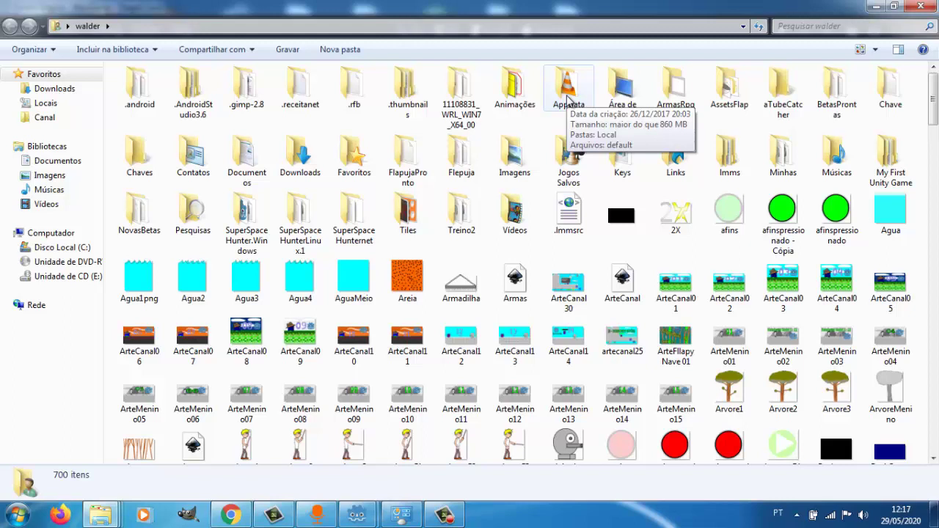
left_click(566, 78)
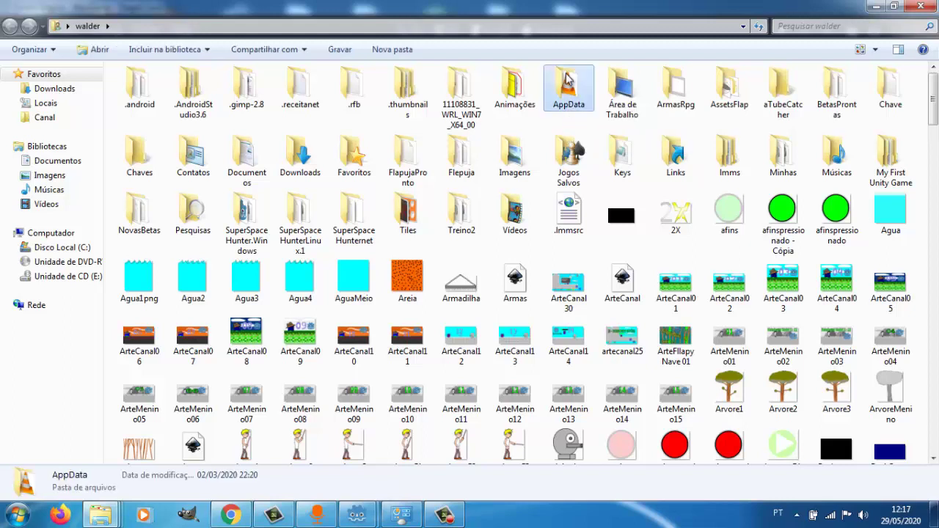
left_click(15, 518)
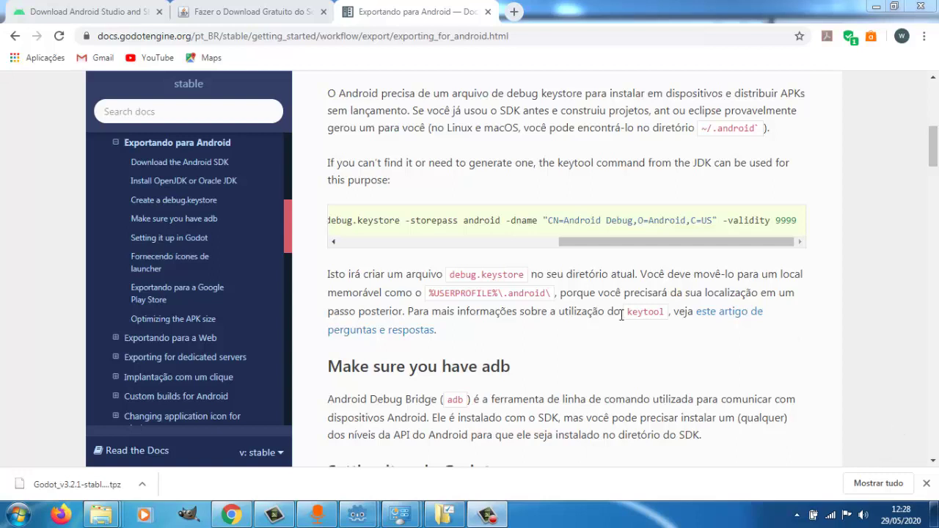
left_click(18, 515)
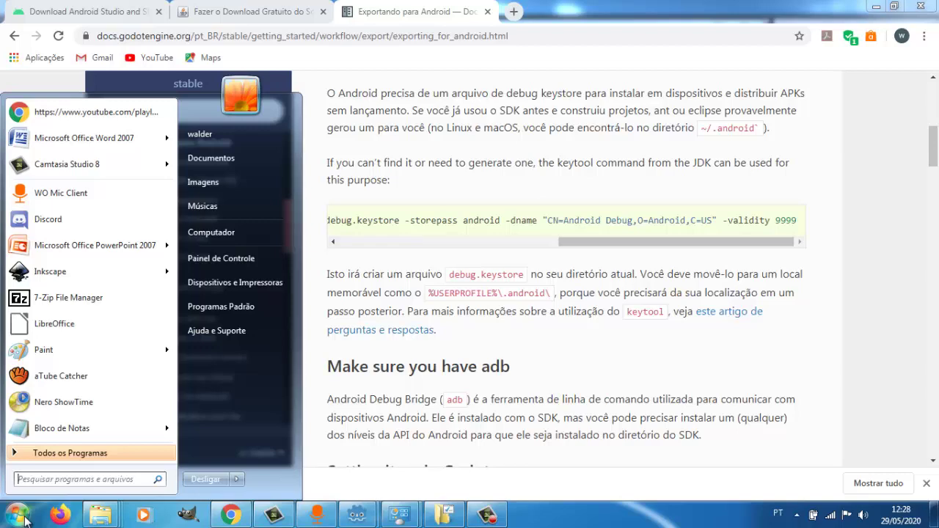
type("op")
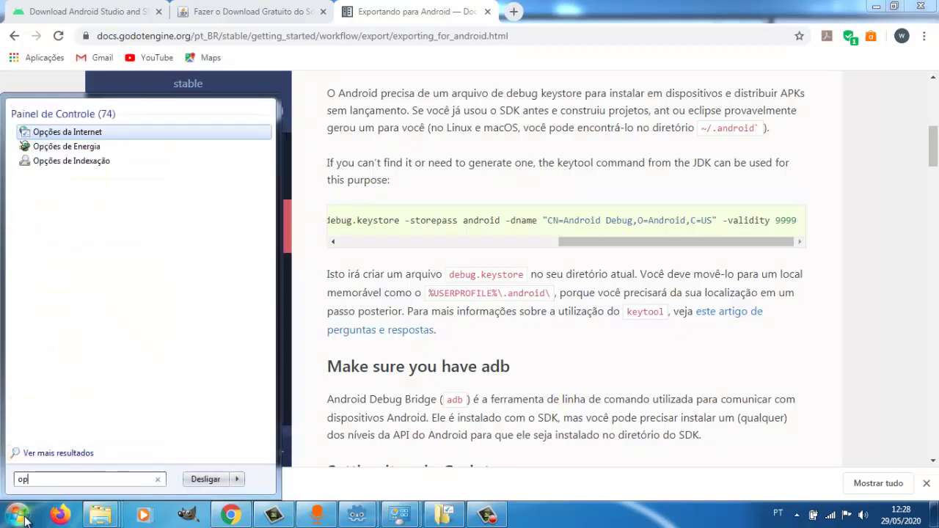
type("ções de")
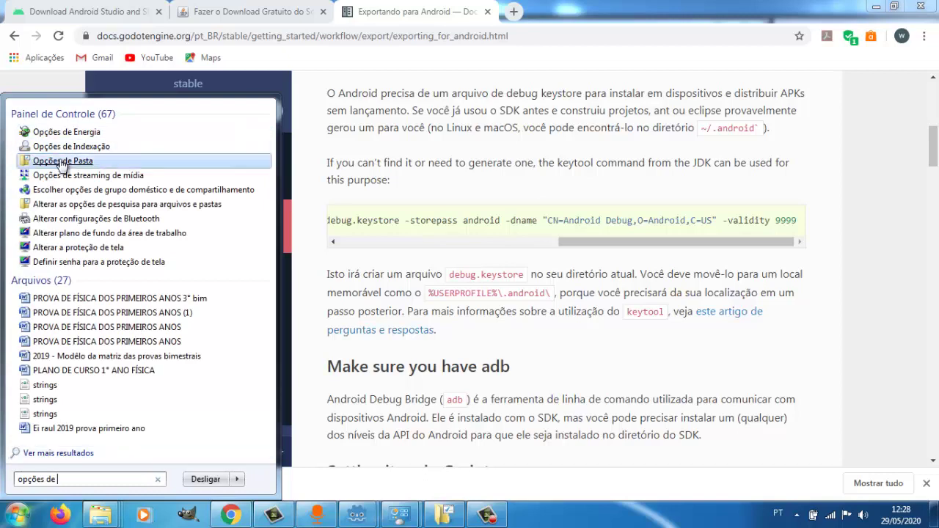
left_click(62, 163)
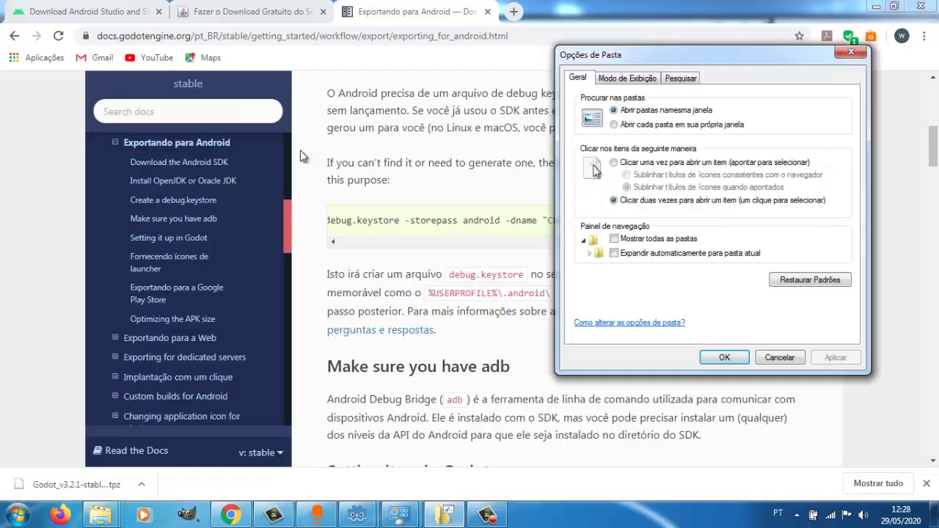
left_click(635, 80)
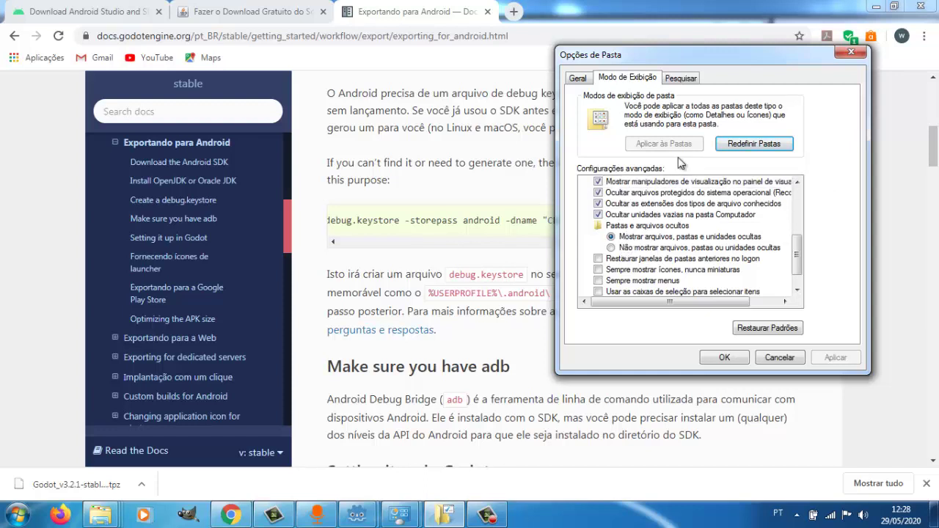
left_click(845, 56)
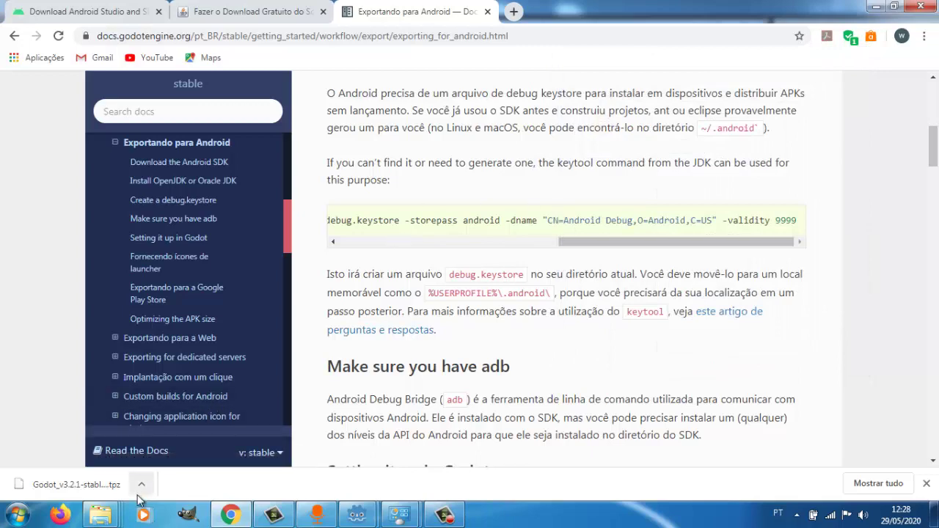
- Bring the home folder window forward and view AppData's properties, closing them with Cancelar
left_click(101, 515)
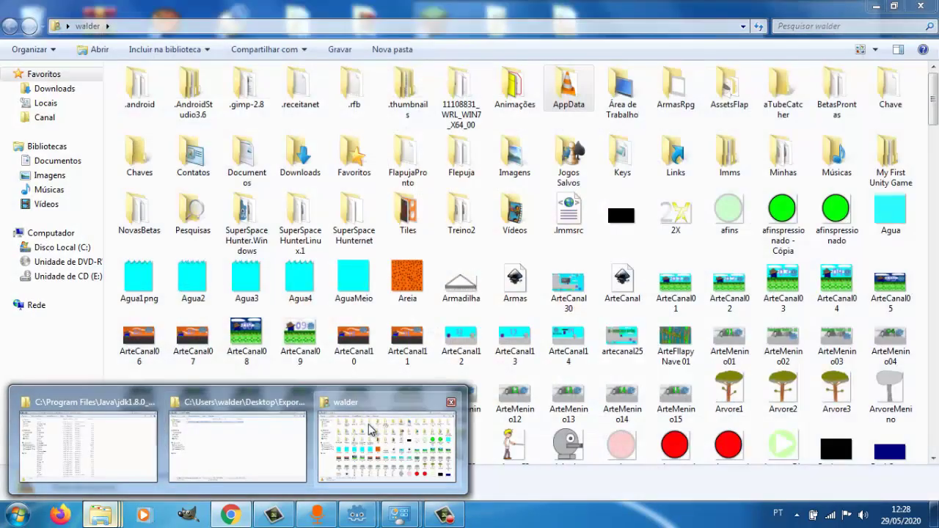
left_click(387, 447)
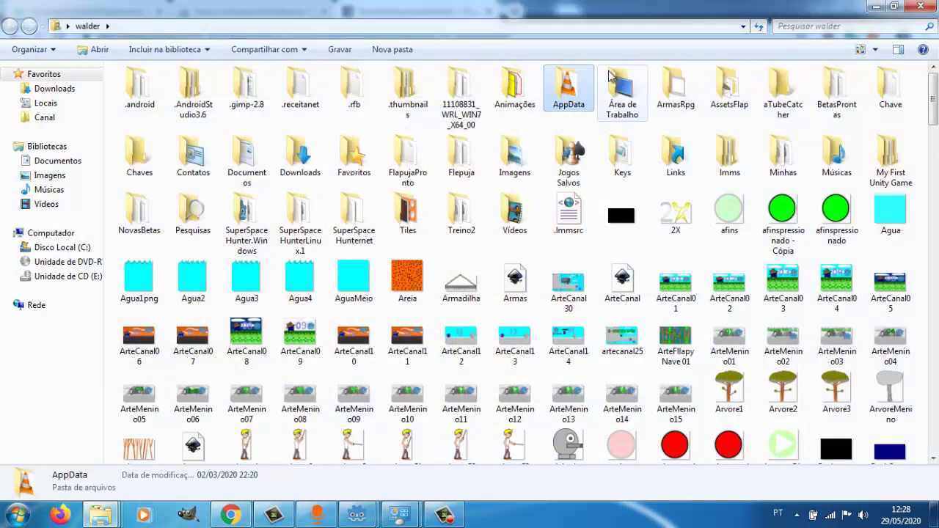
right_click(560, 104)
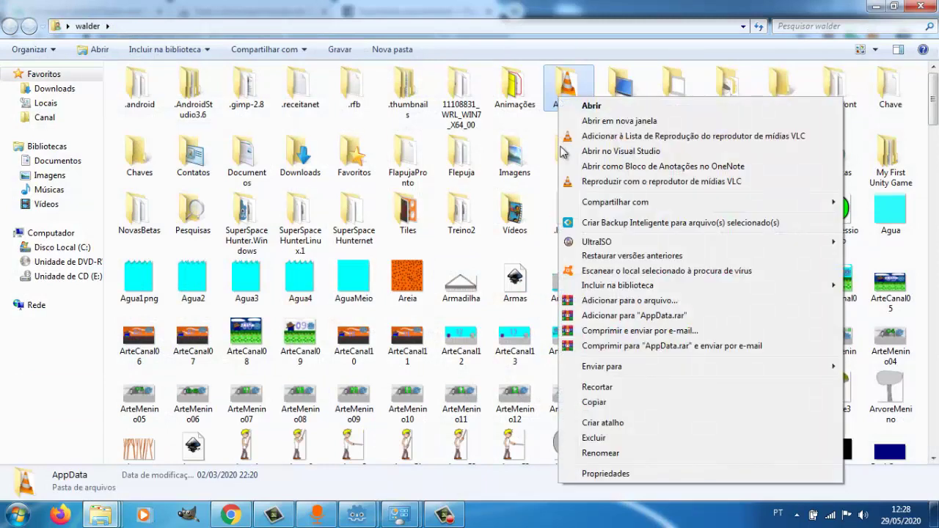
left_click(598, 474)
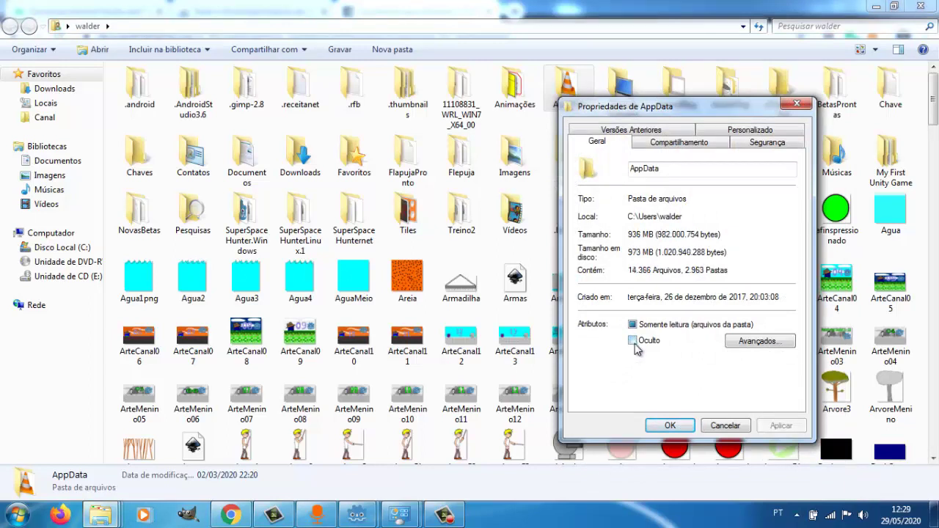
left_click(719, 427)
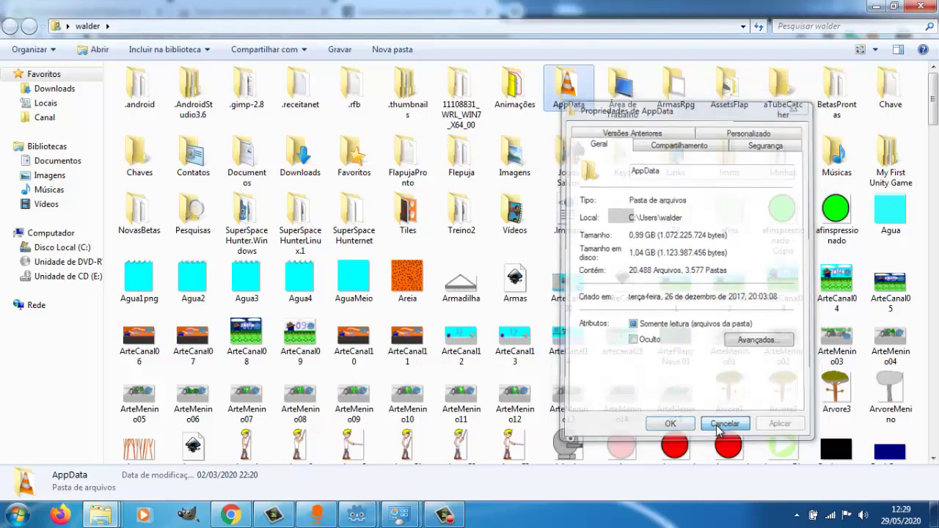
- Open AppData\Local\Android\Sdk\platform-tools, the folder containing adb
double_click(569, 92)
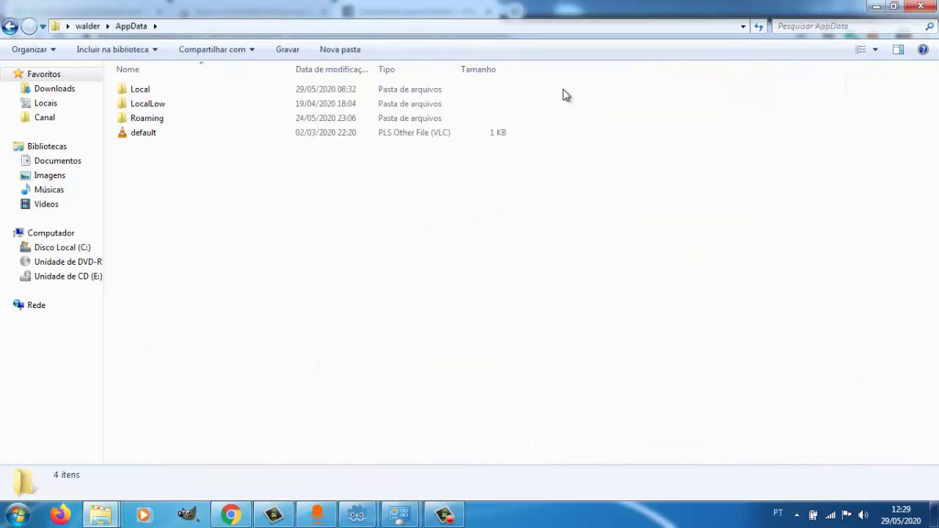
double_click(141, 92)
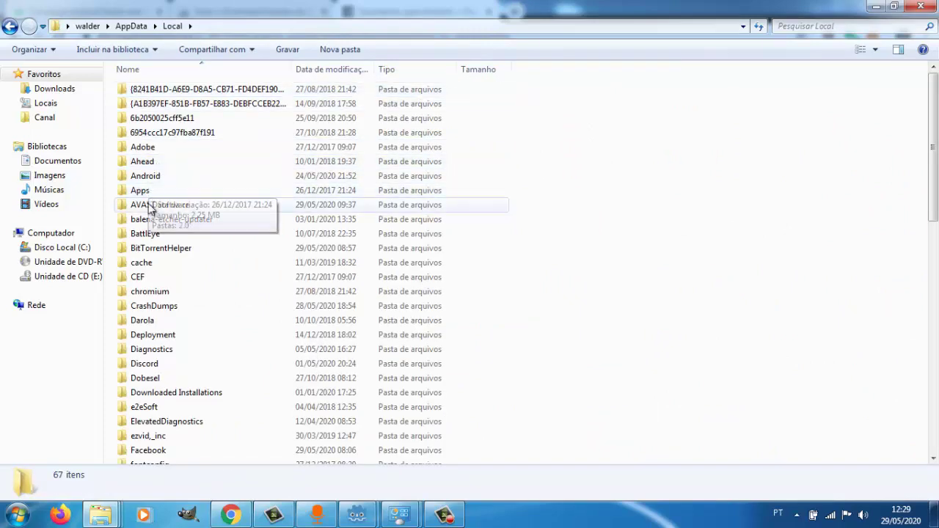
double_click(143, 178)
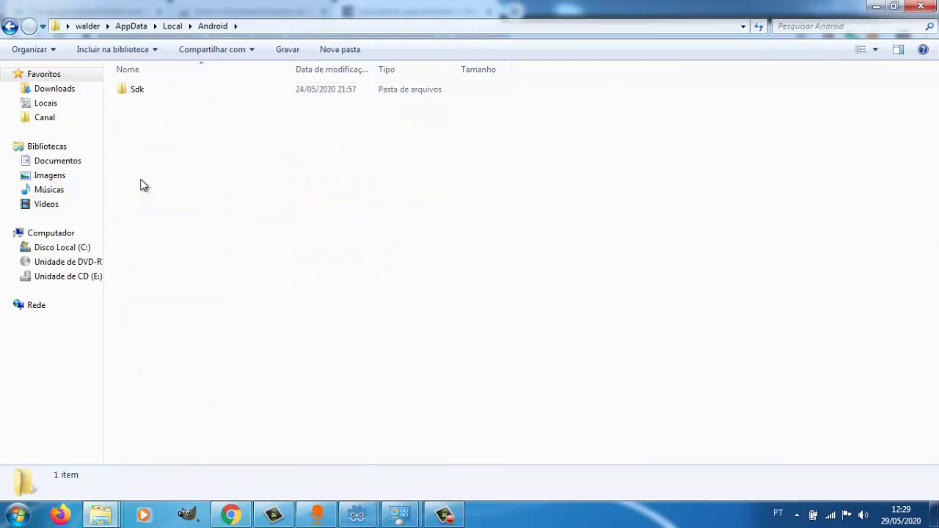
double_click(161, 92)
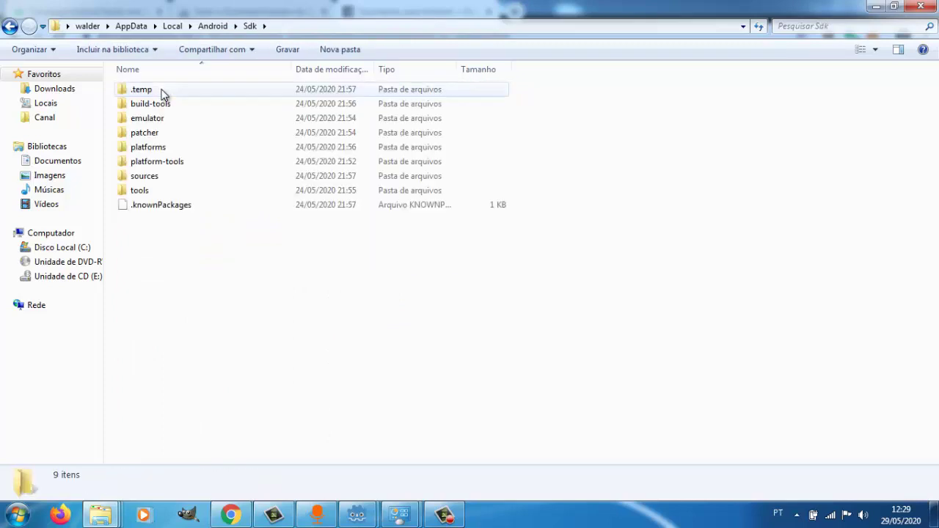
double_click(145, 161)
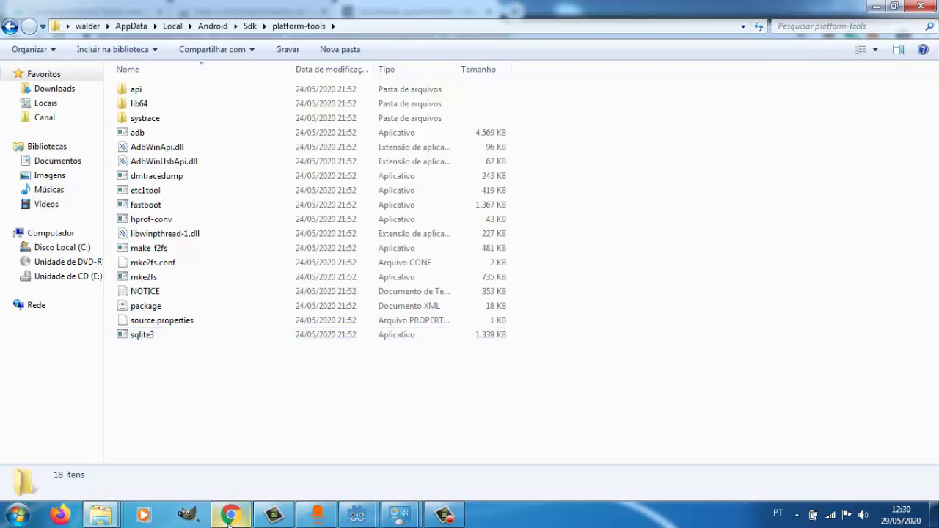
mouse_move(230, 518)
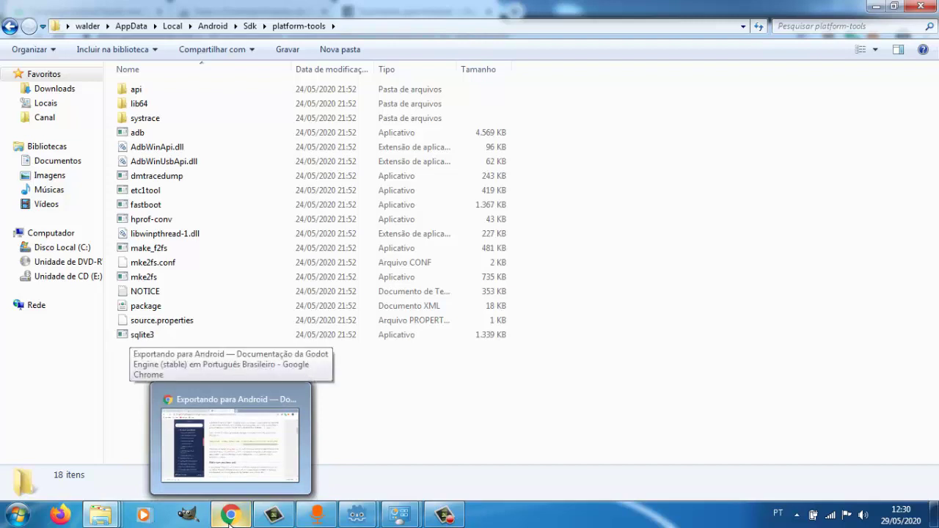
- Switch back to Godot and open Editor Settings on the Export > Android section
mouse_move(357, 516)
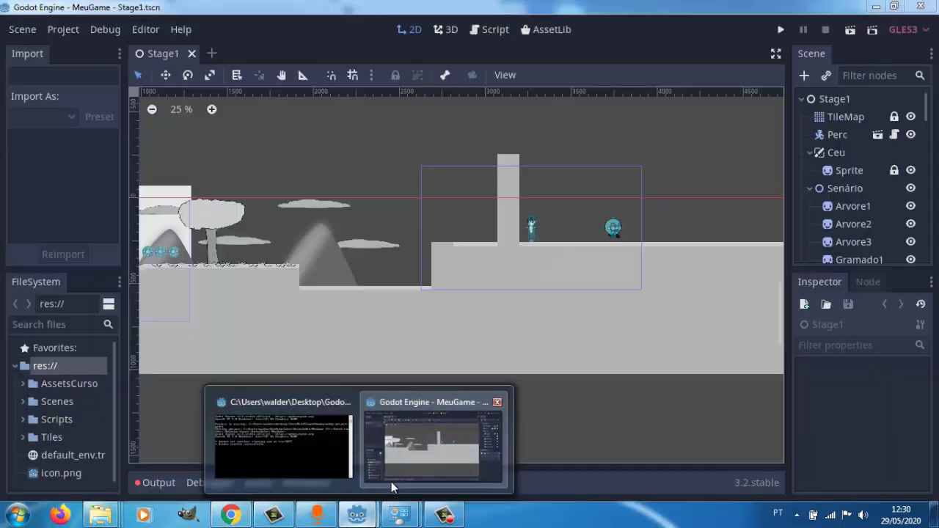
left_click(393, 475)
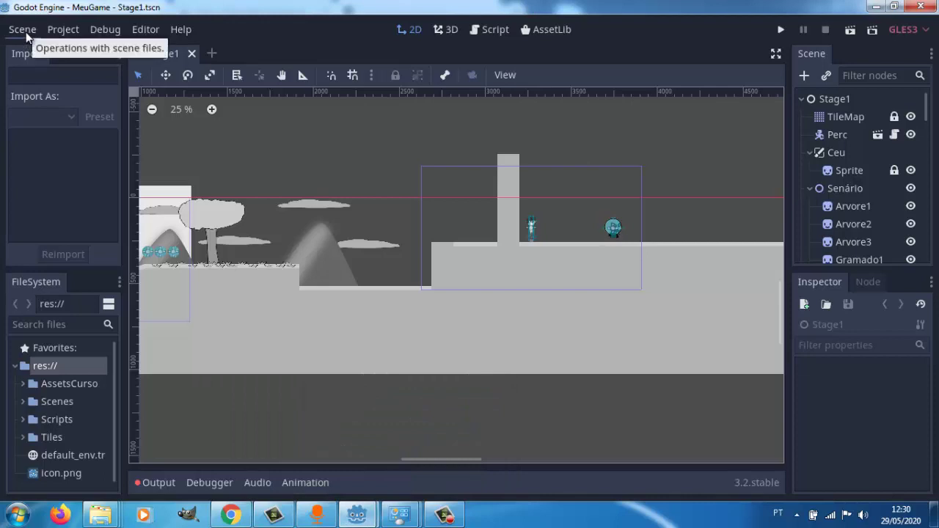
left_click(142, 28)
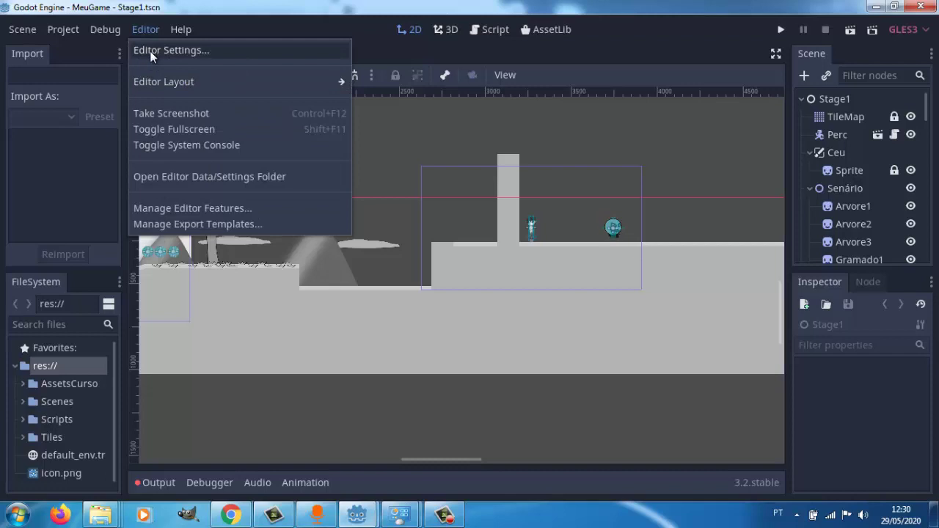
left_click(150, 50)
left_click(209, 293)
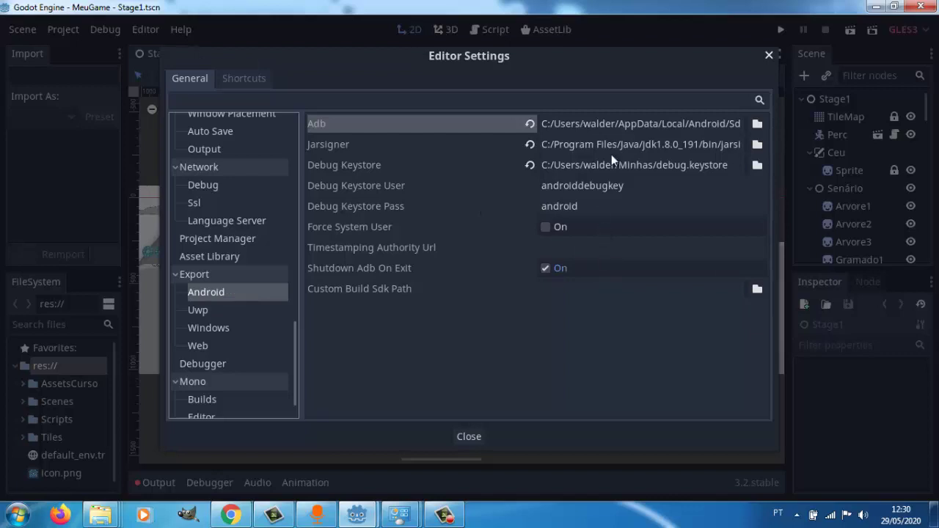
- Set the Adb path to adb.exe in AppData/Local/Android/Sdk/platform-tools
left_click(756, 125)
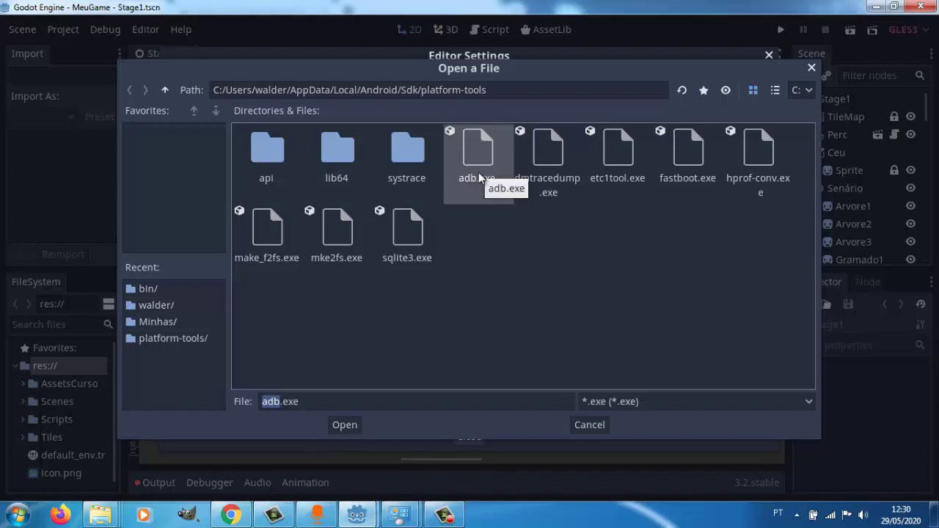
left_click(349, 424)
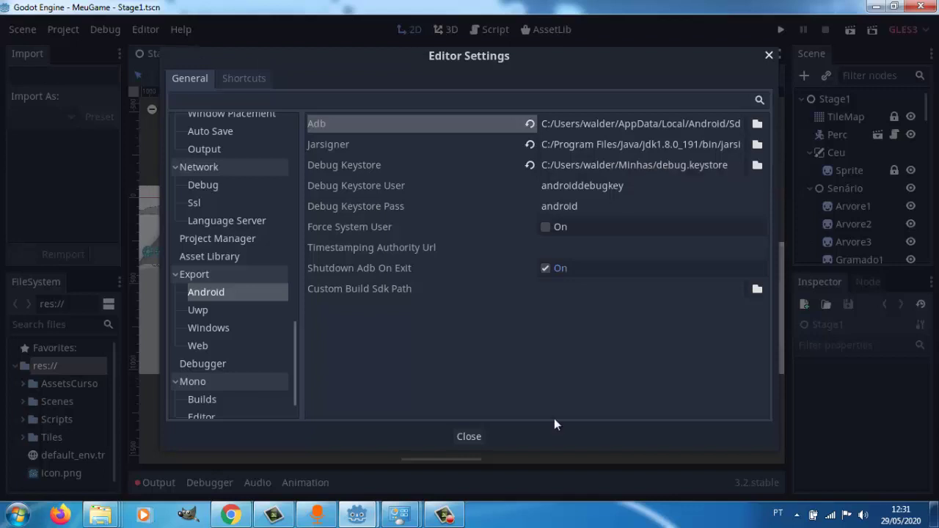
left_click(444, 515)
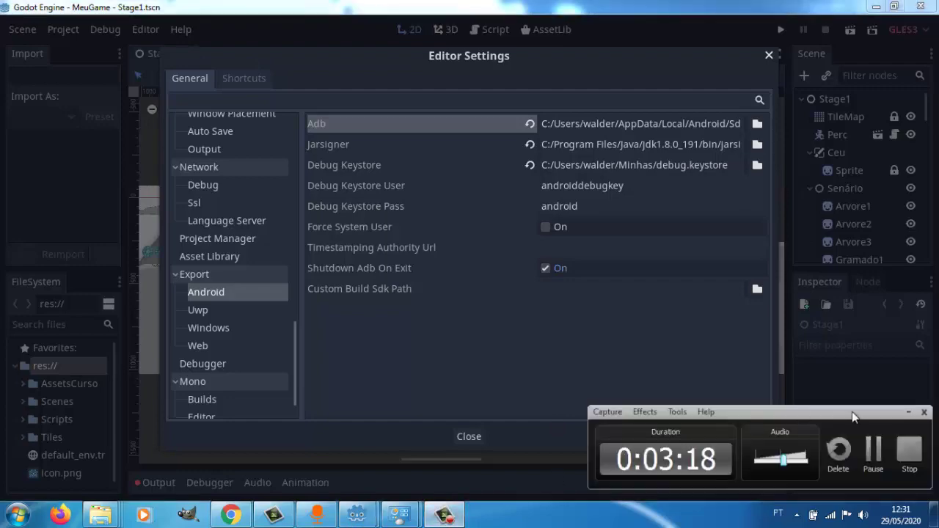